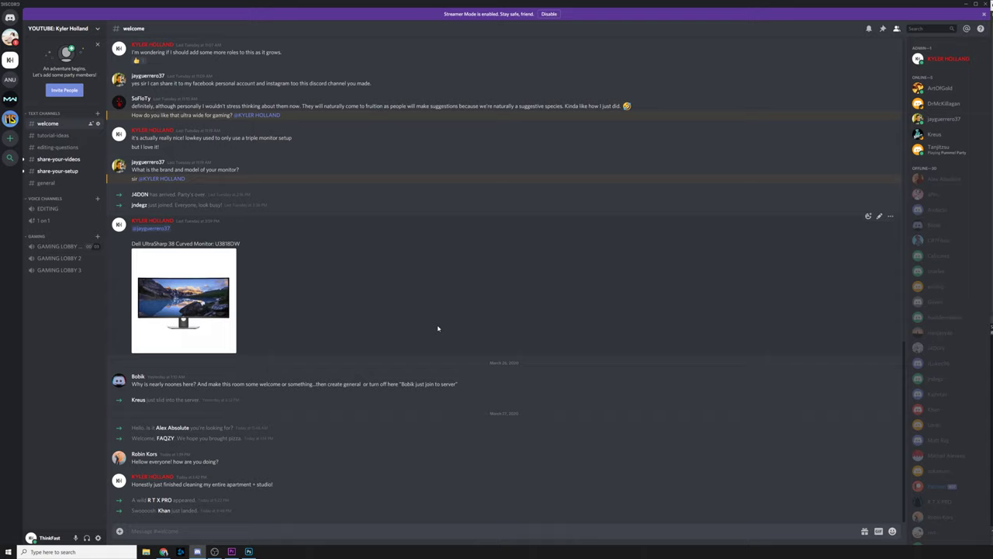
Look through the share-your-videos, share-your-setup and tutorial-ideas text channels of the server
left_click(70, 159)
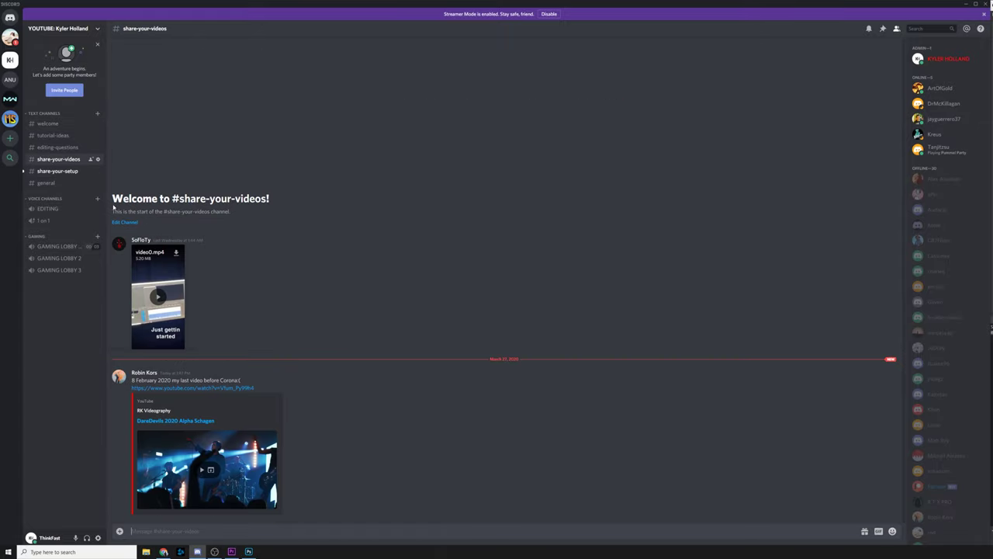
left_click(64, 175)
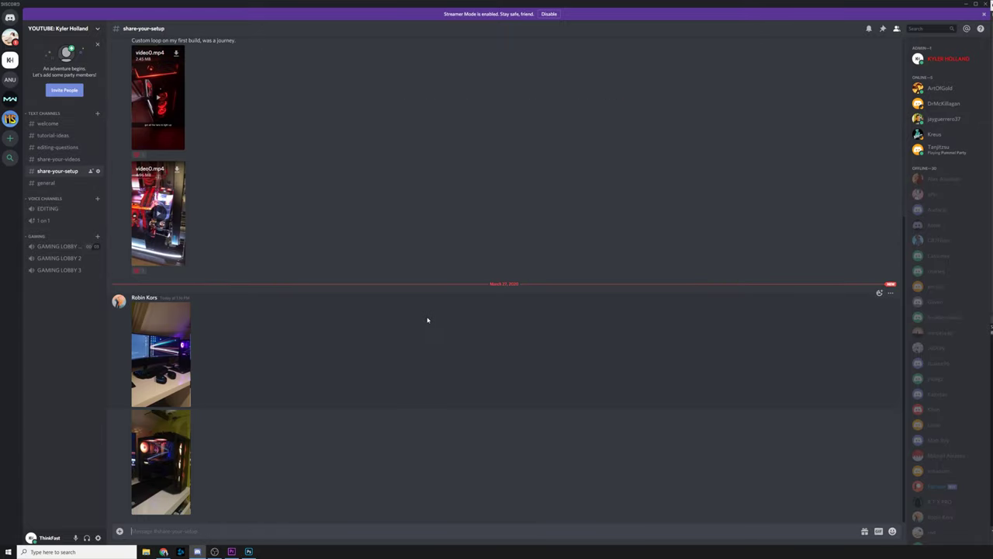
left_click(52, 135)
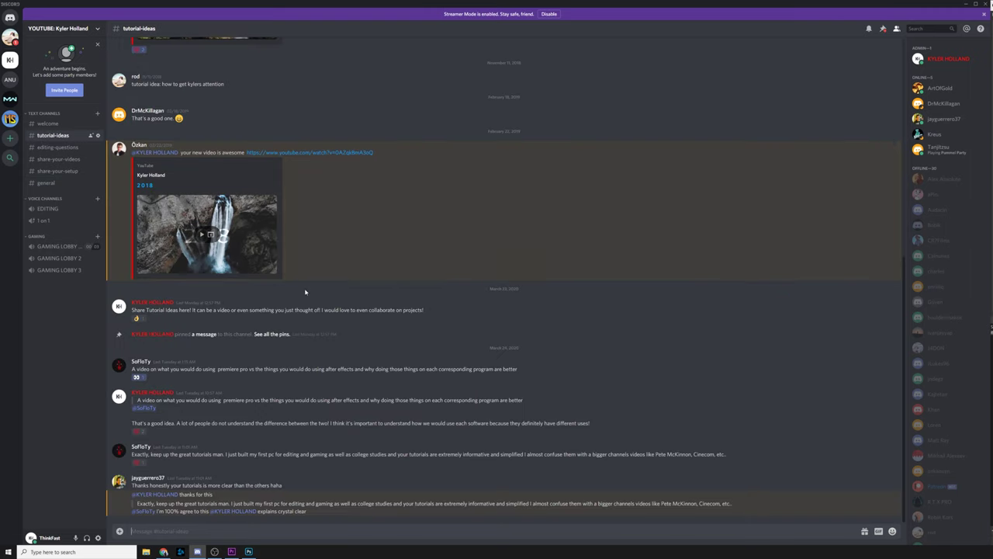
Join the first gaming lobby voice channel, switch to 1 on 1, and move on to the EDITING voice channel
left_click(67, 247)
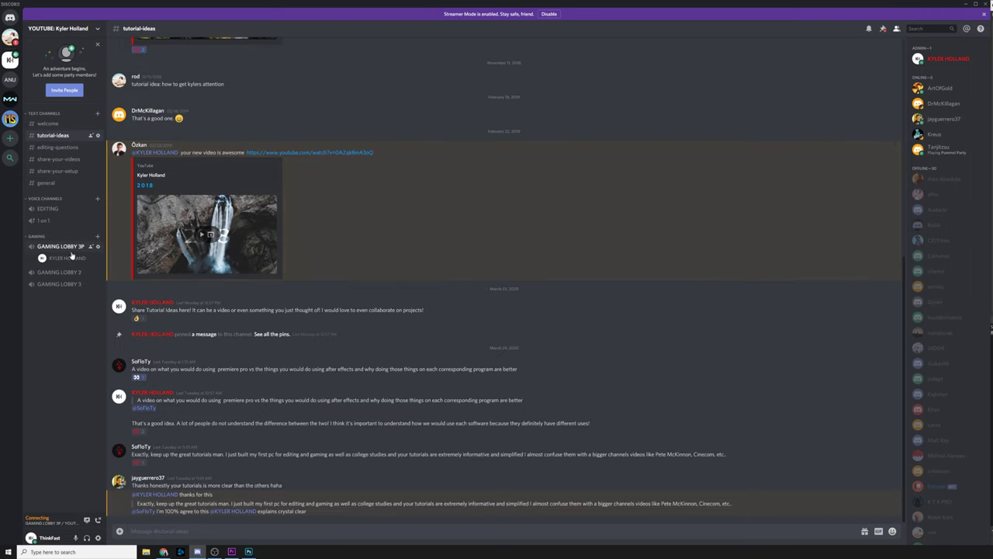
left_click(44, 222)
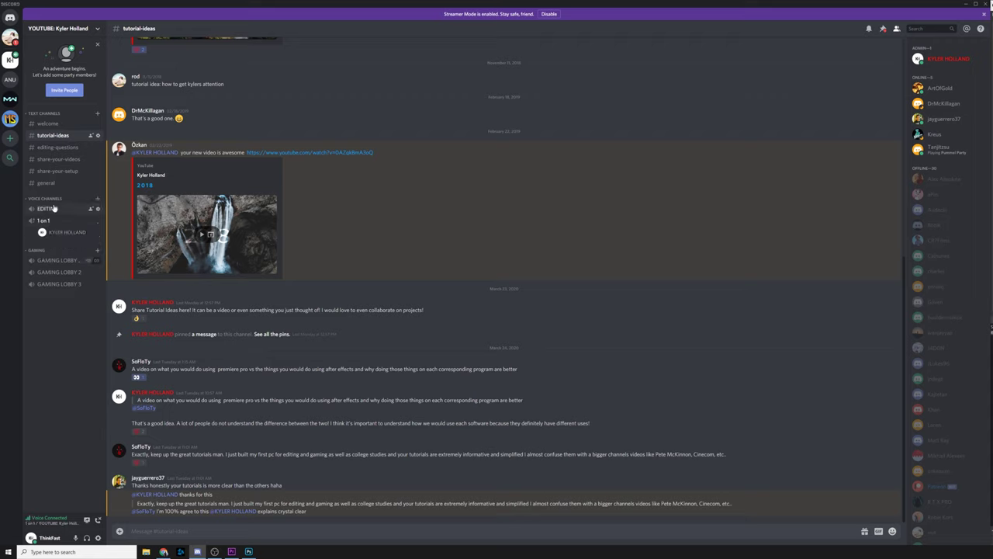
left_click(53, 209)
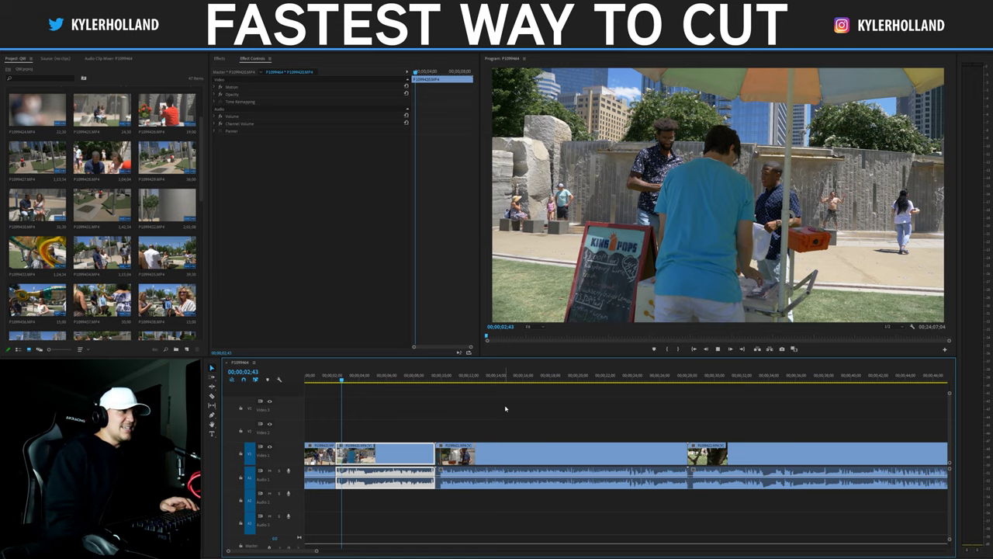
In Premiere Pro, play the second clip in short bursts and ripple-trim its start to the playhead three times
key("space")
key("space")
key("q")
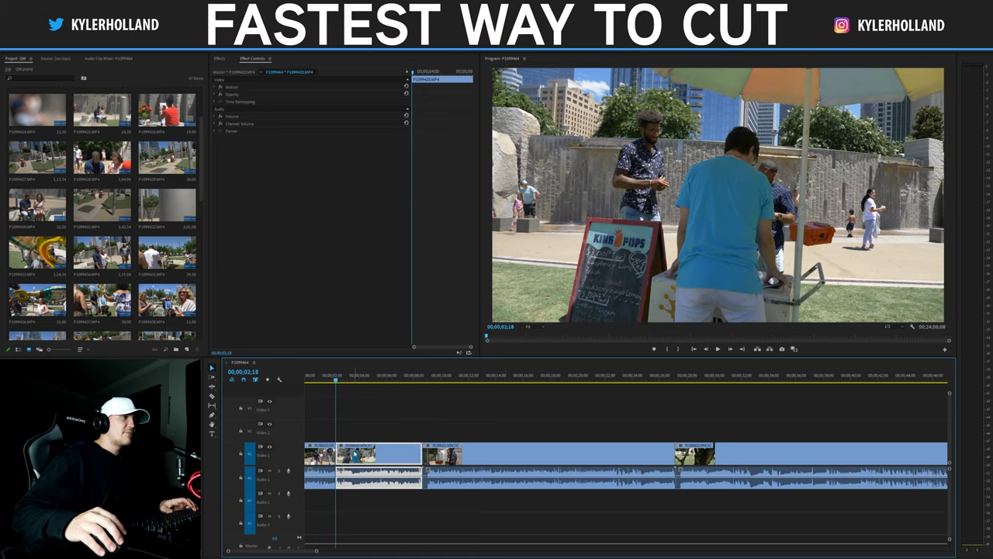
key("space")
key("space")
key("q")
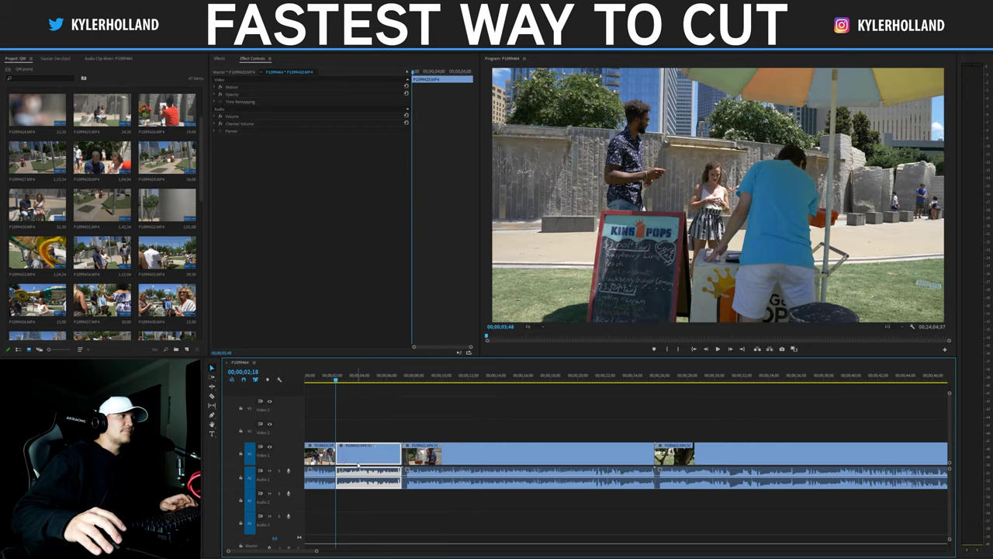
key("space")
key("q")
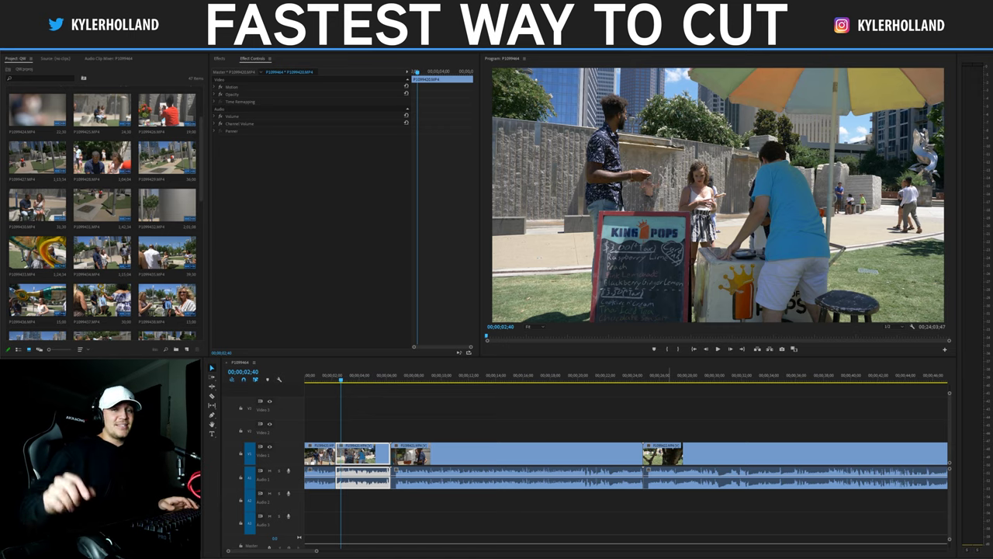
Play the popsicle-stand clip to 00;00;03;23, select it, and ripple-trim its end to that point
left_click(565, 416)
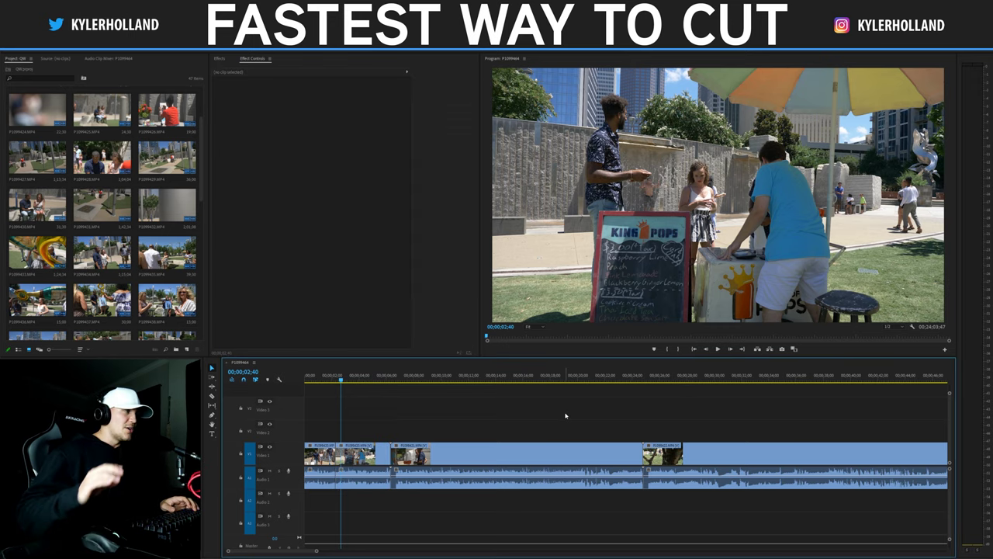
key("space")
key("d")
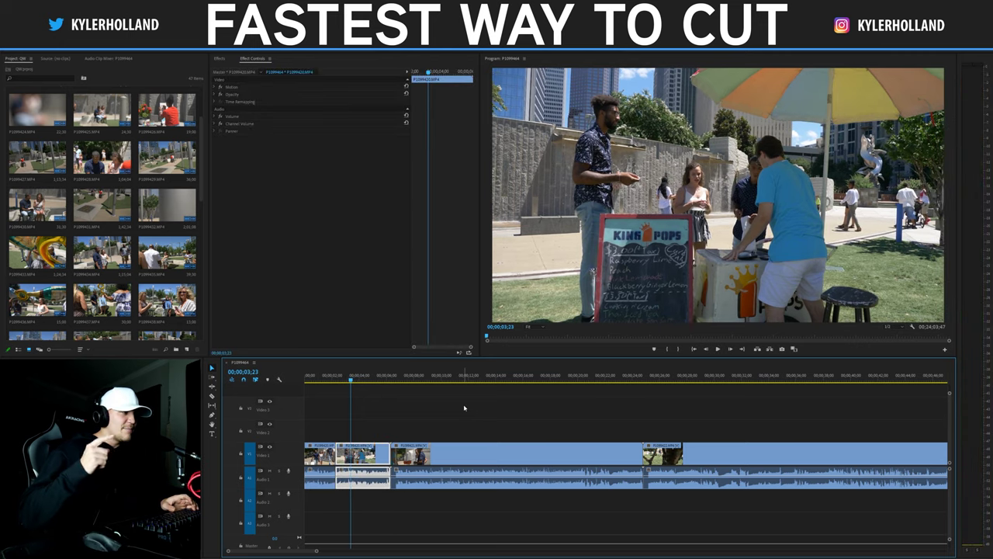
key("XF86AudioLowerVolume")
key("w")
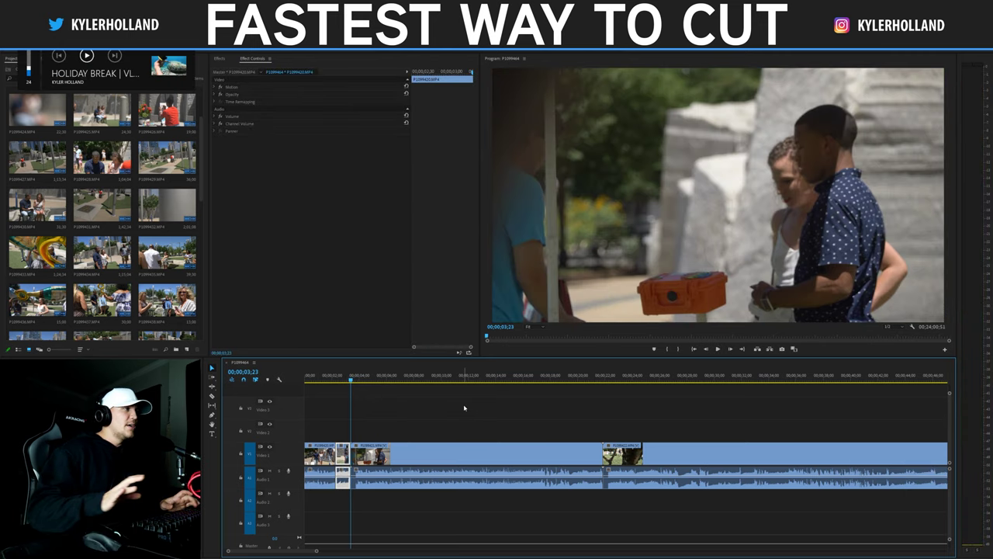
Play into the following clip with the orange box, select it, and ripple-trim its end to 00;00;04;19
key("space")
key("space")
key("d")
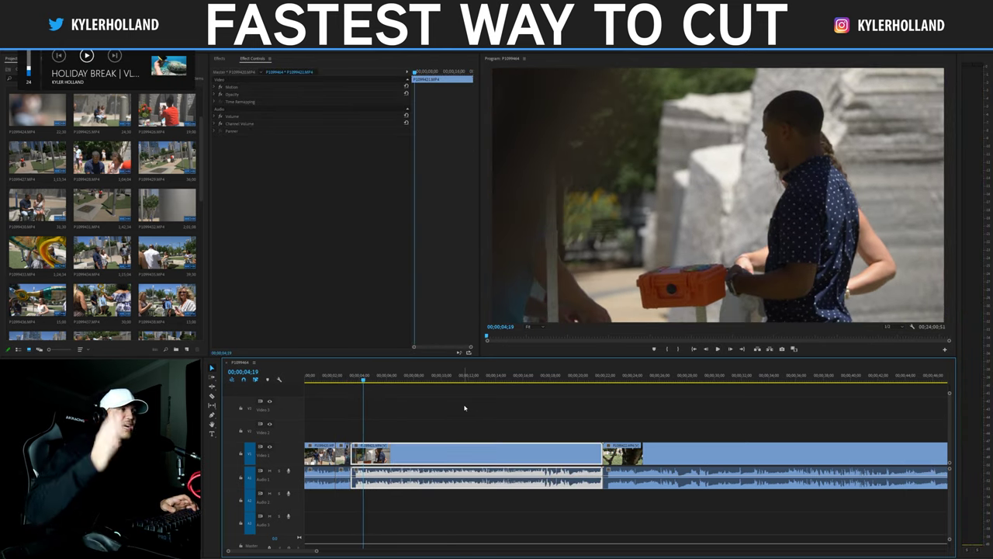
key("w")
Ripple-trim the start of the clip filmed through the tree to 00;00;06;13, and shorten its end the same way
left_click(389, 380)
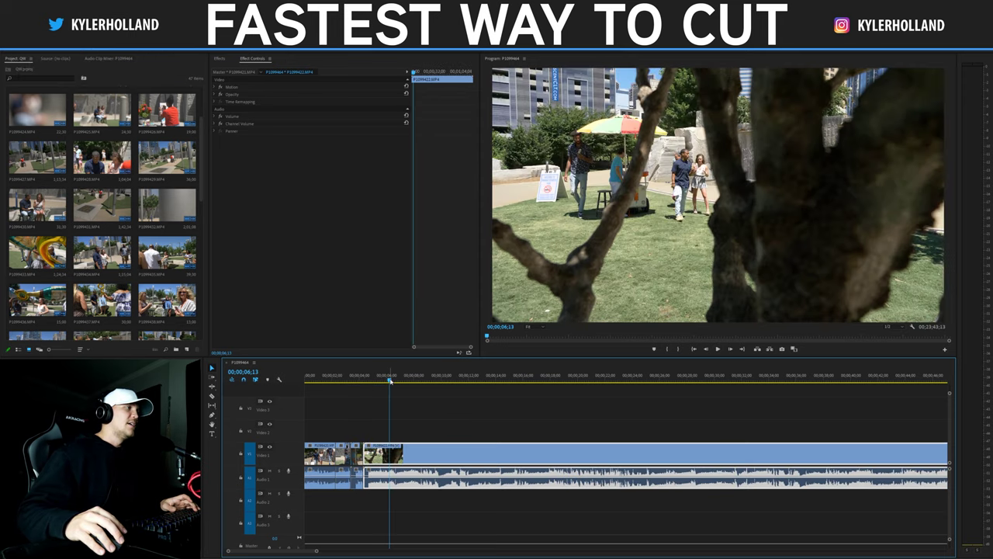
key("q")
left_click(411, 380)
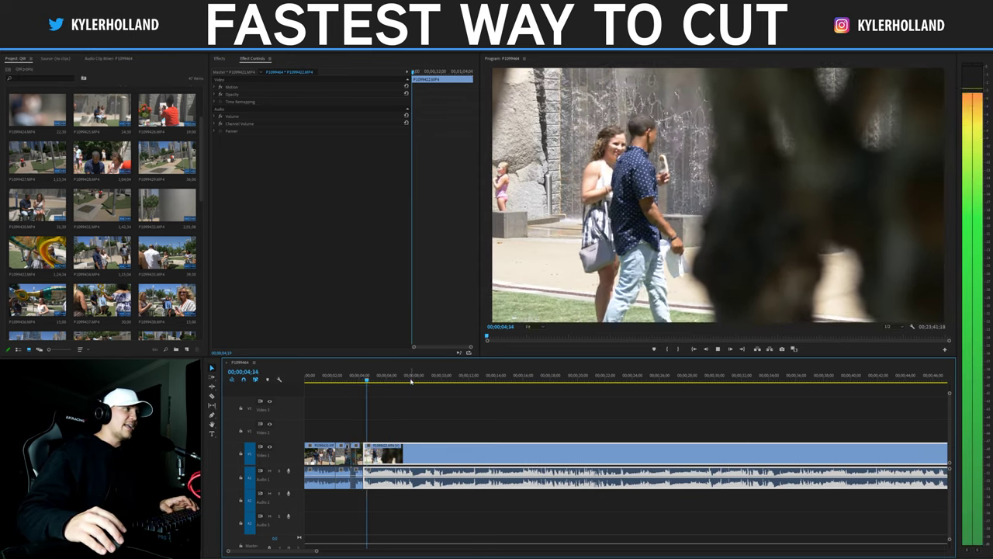
key("w")
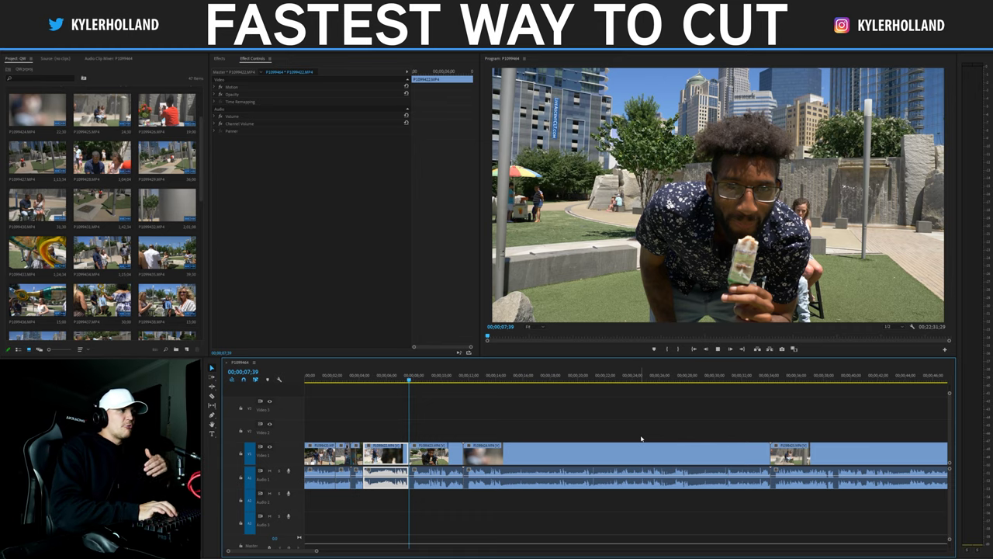
Shuttle playback backward and forward from the tree clip into the seated couple clip, and select the couple clip
key("j")
key("k")
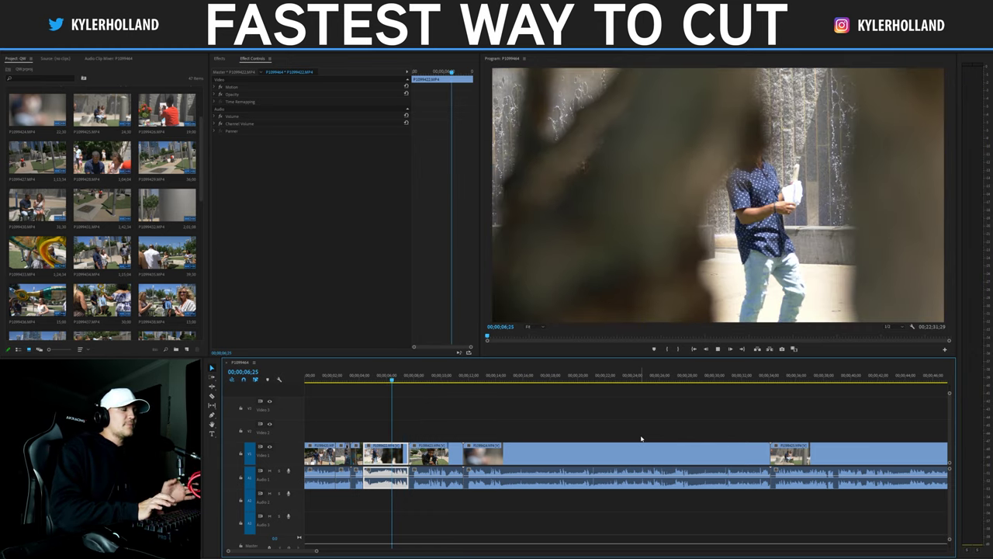
key("l")
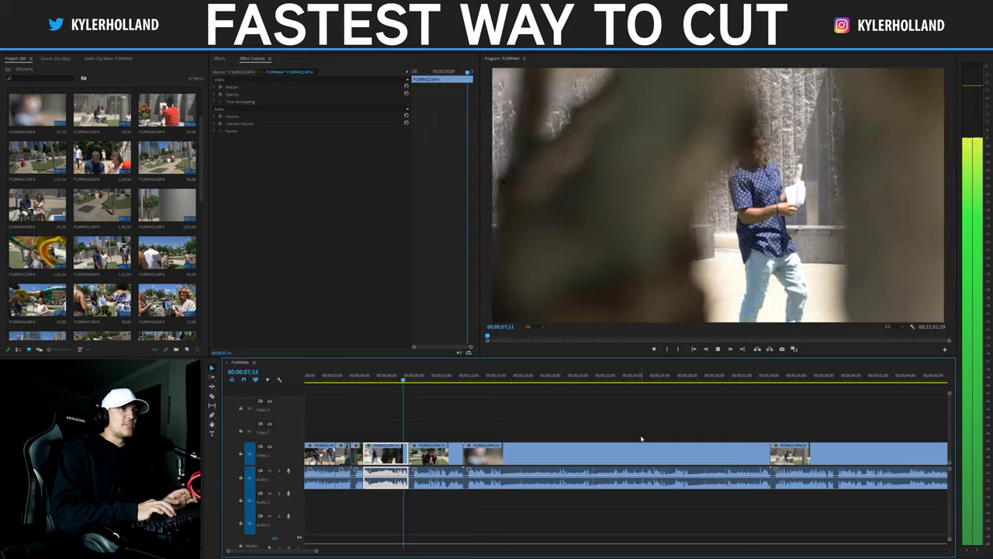
key("k")
key("l")
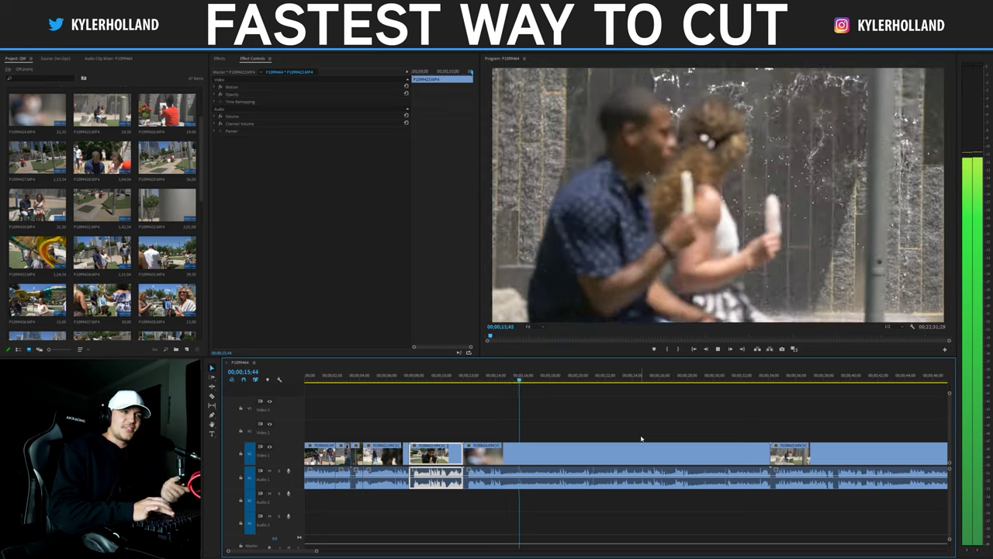
key("k")
key("d")
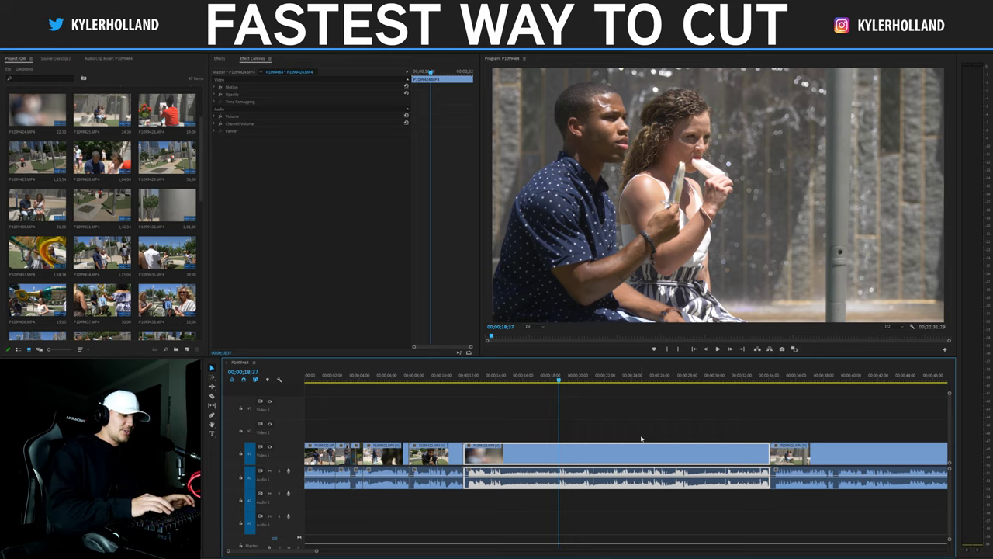
key("l")
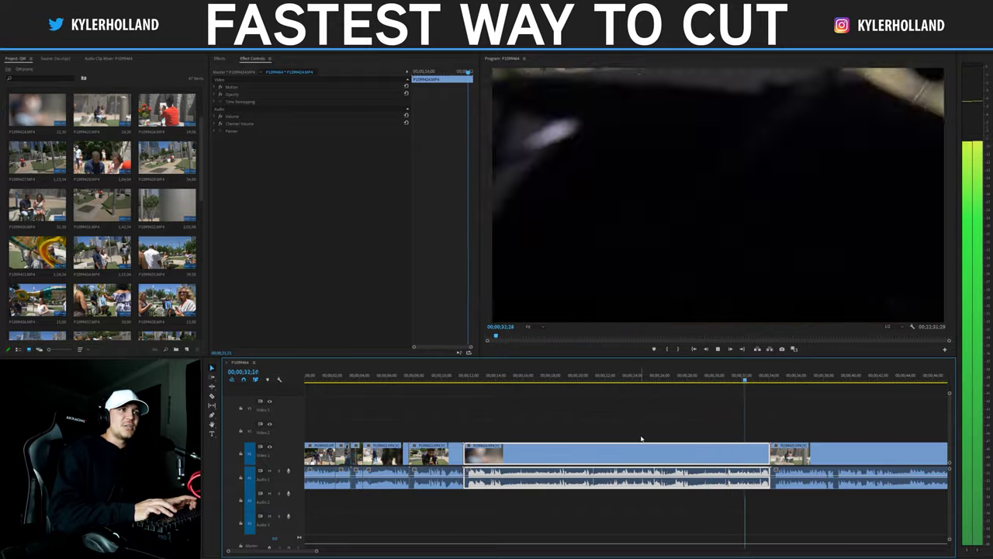
key("space")
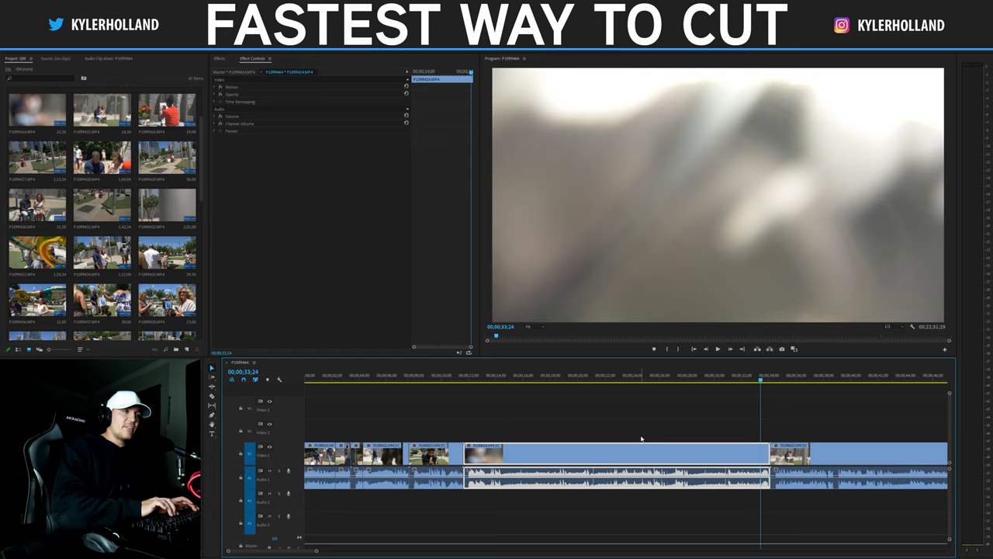
Shuttle back to 00;00;27;53 and ripple-trim the seated couple footage away so the painter clip follows the popsicle-eating clip
key("j")
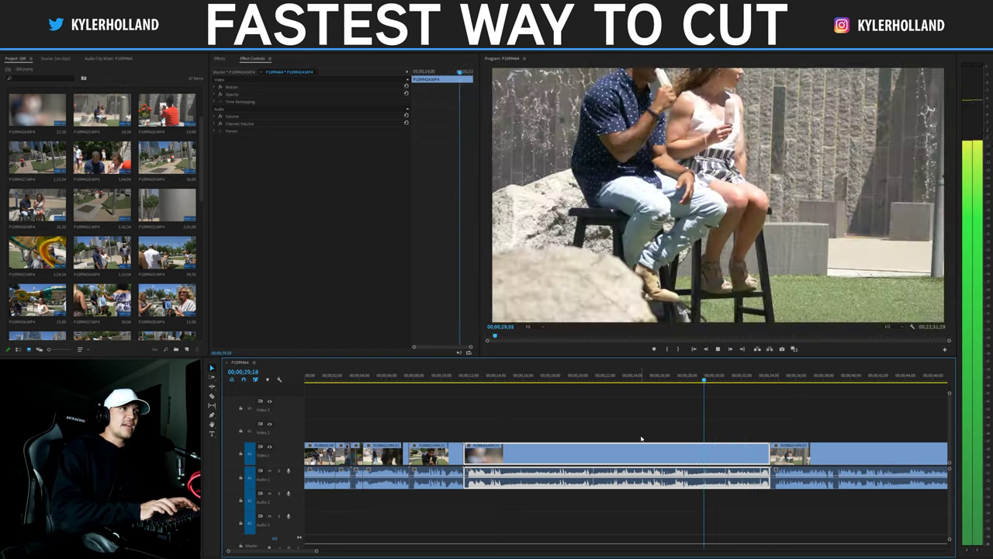
key("k")
key("Right")
key("Right")
key("Right")
key("Right")
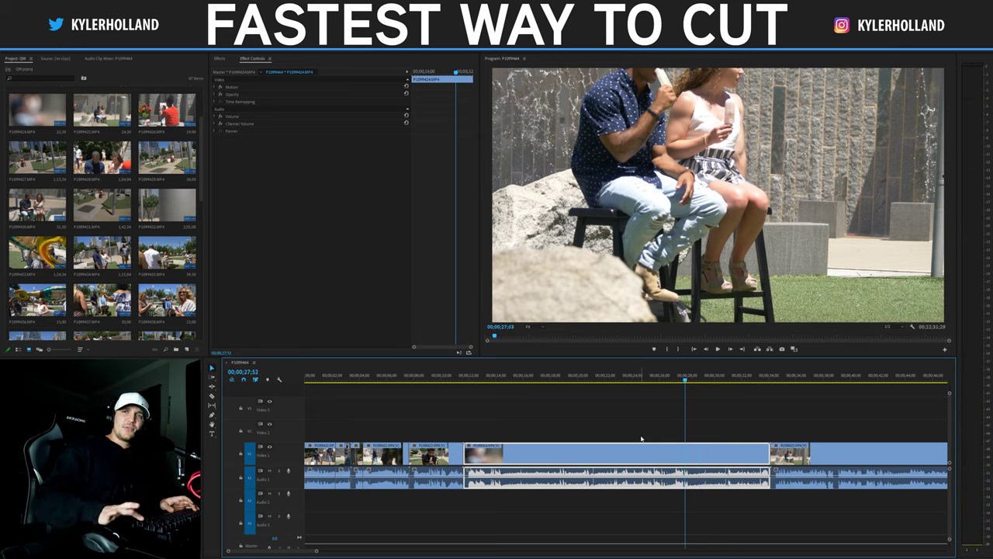
key("l")
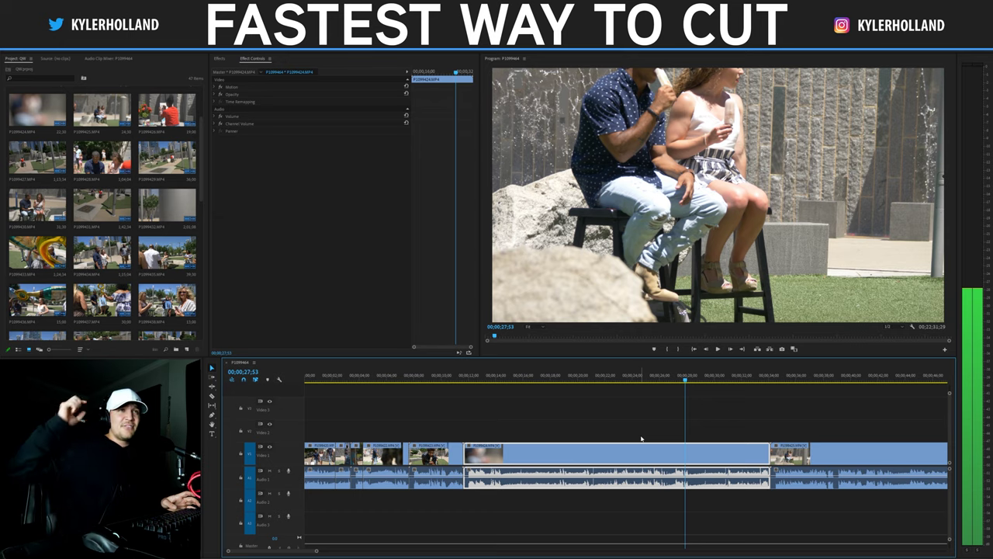
key("w")
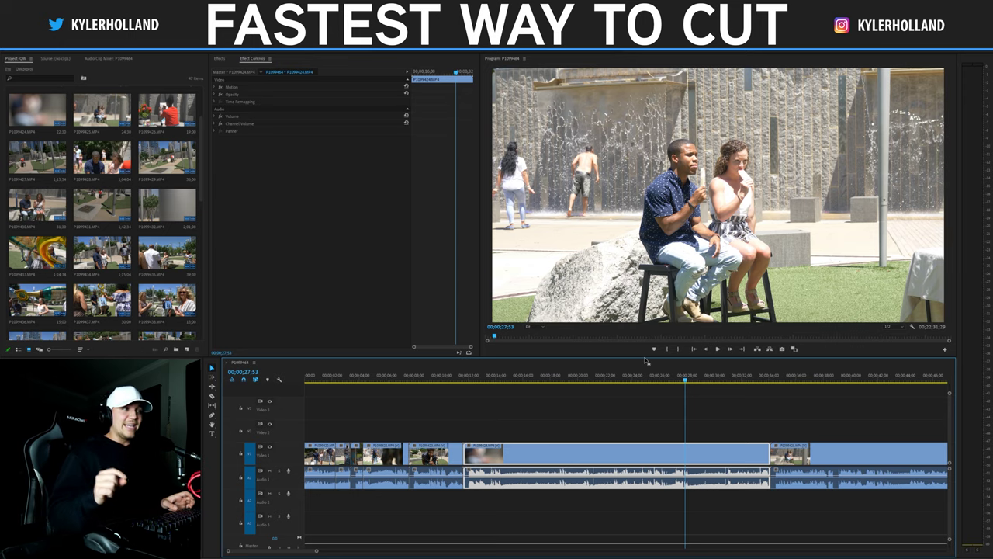
key("q")
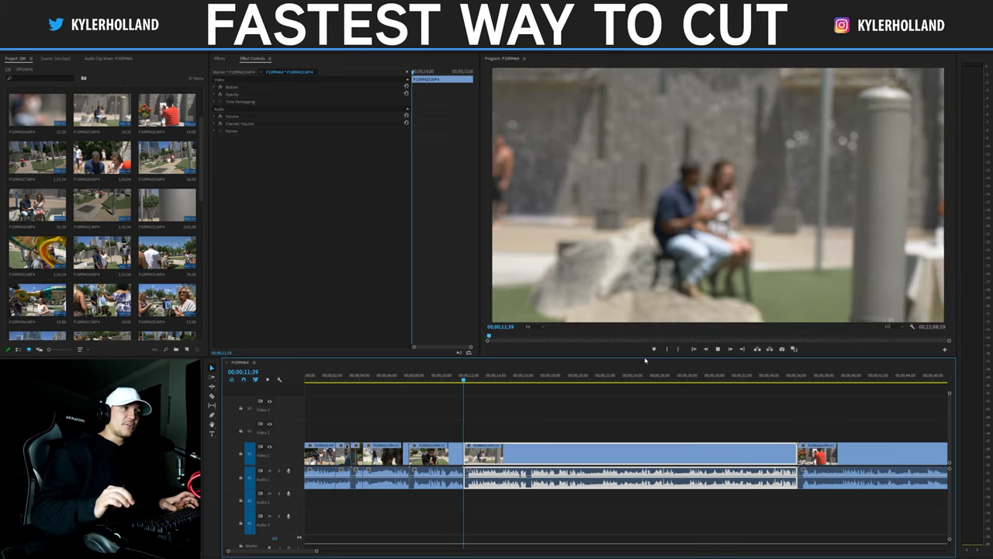
key("space")
key("q")
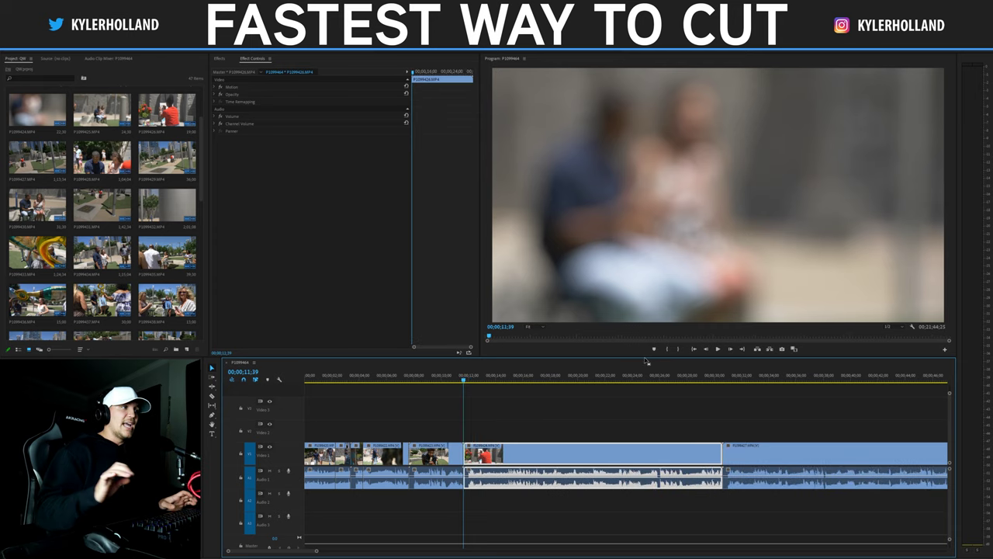
Scrub to 00;00;19;57 and check whether Selection Follows Playhead is enabled for the sequence
left_click_drag(615, 376, 577, 380)
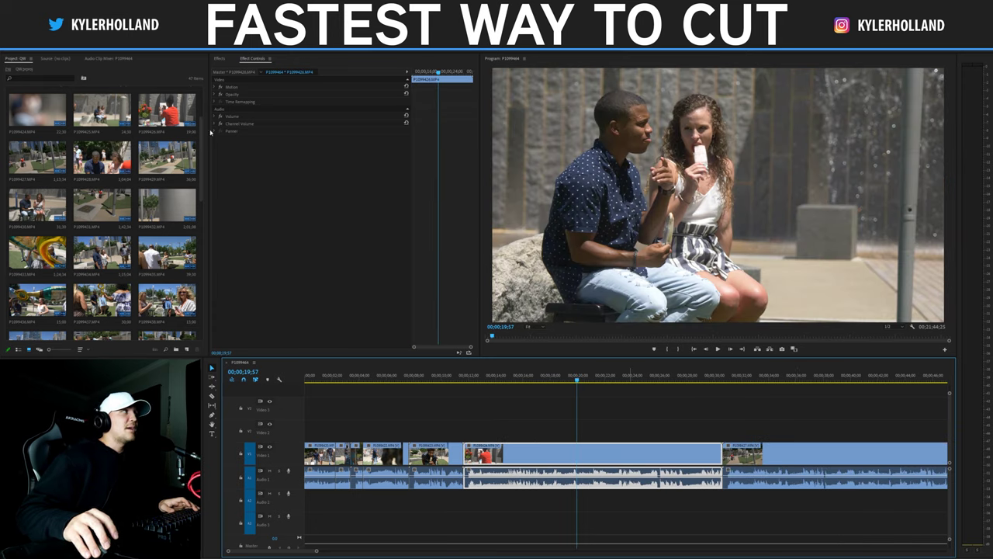
left_click(49, 33)
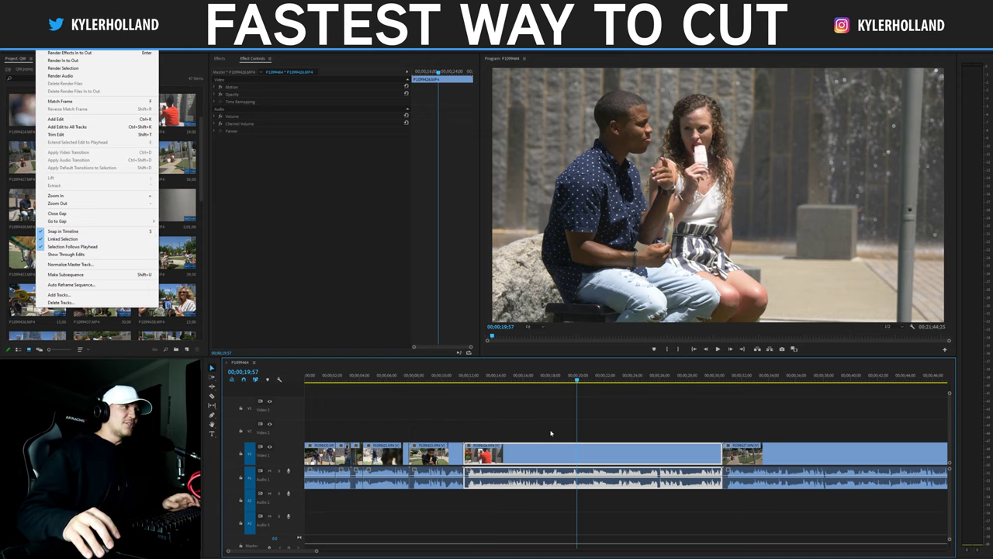
left_click(293, 287)
Play the popsicle-eating clip from 00;00;09;12 and ripple-trim its end to 00;00;10;52
left_click(431, 379)
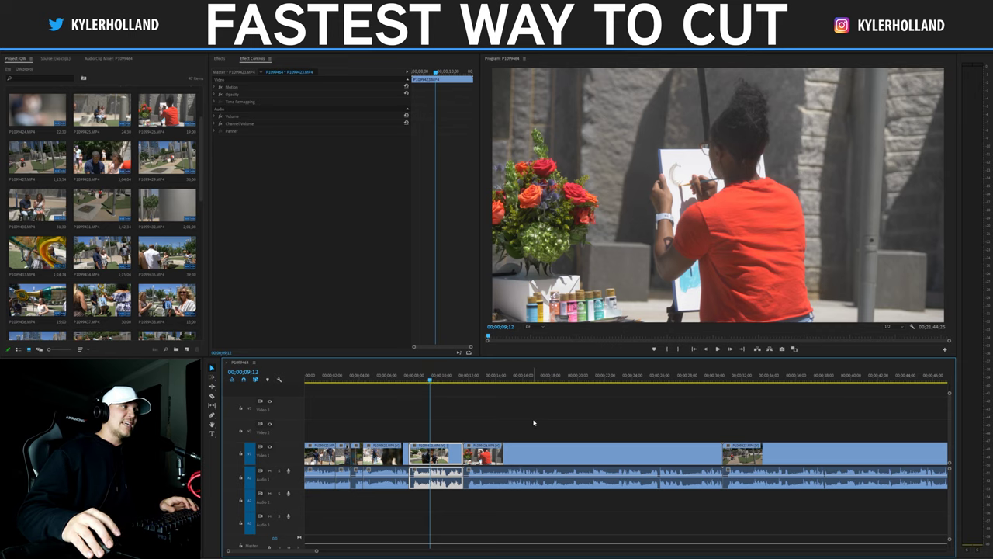
key("space")
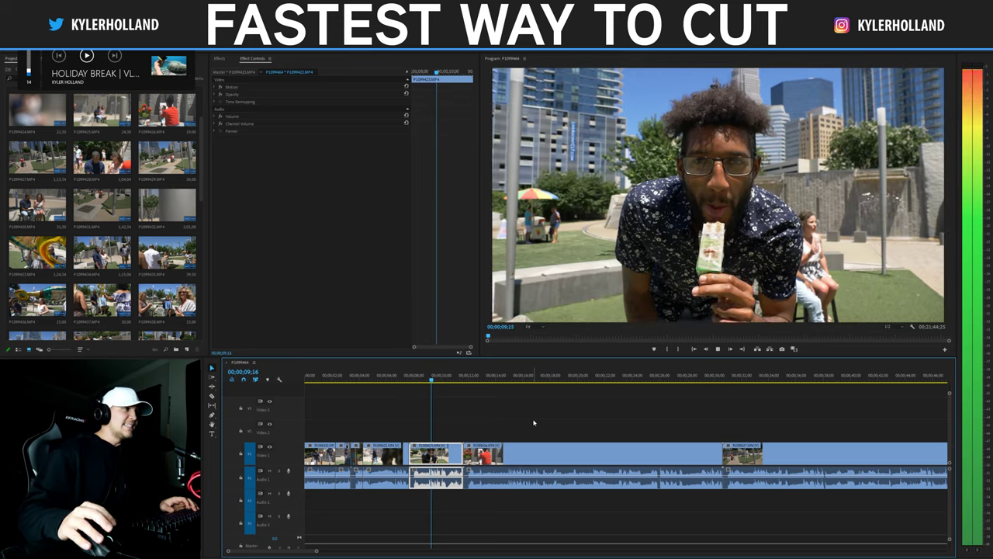
key("space")
key("space")
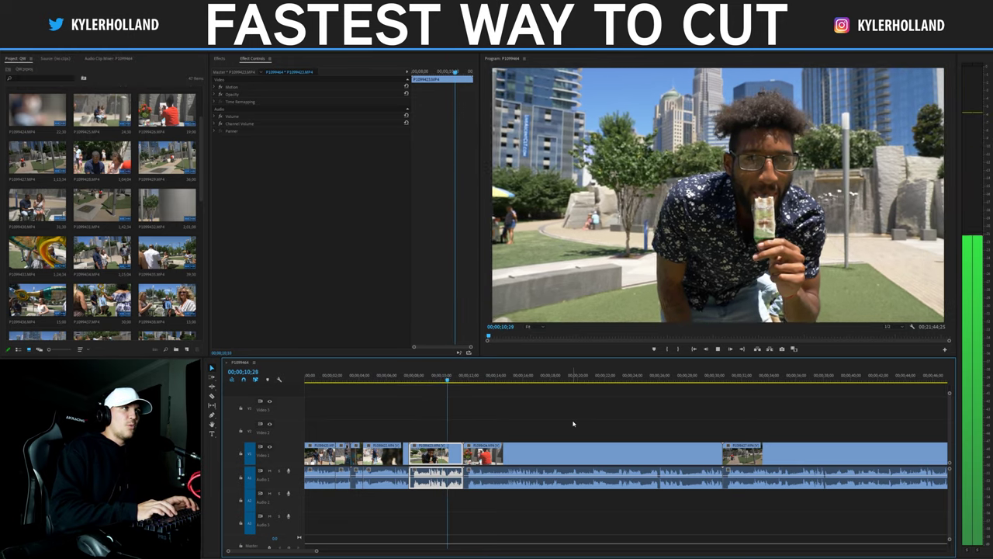
key("space")
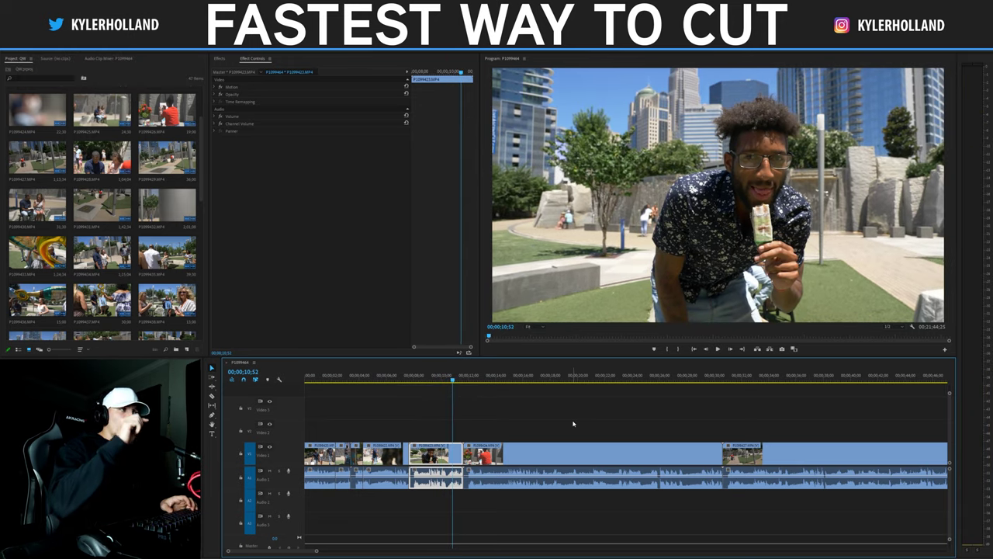
key("w")
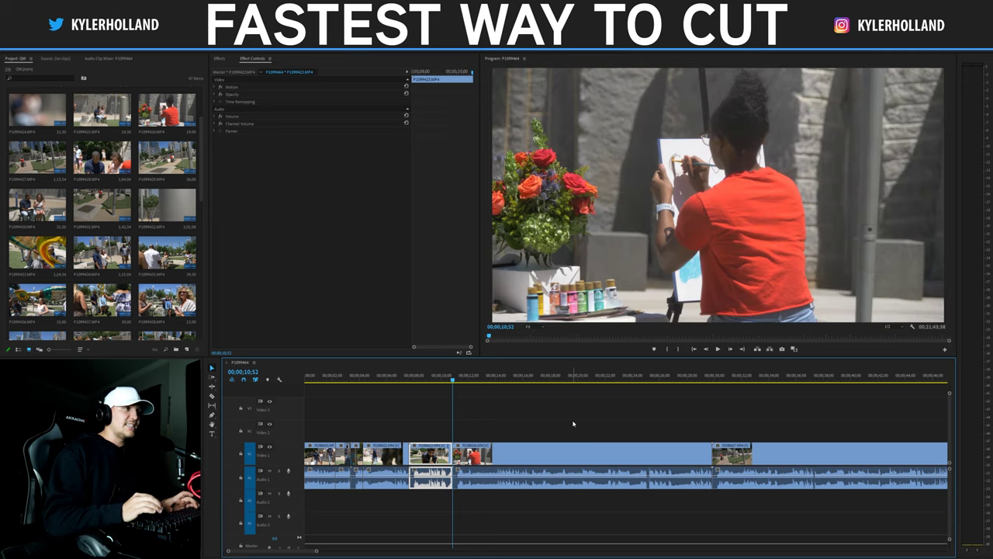
Play into the painter clip, shuttle back to 00;00;12;48, and ripple-trim the clip's start to that frame
key("space")
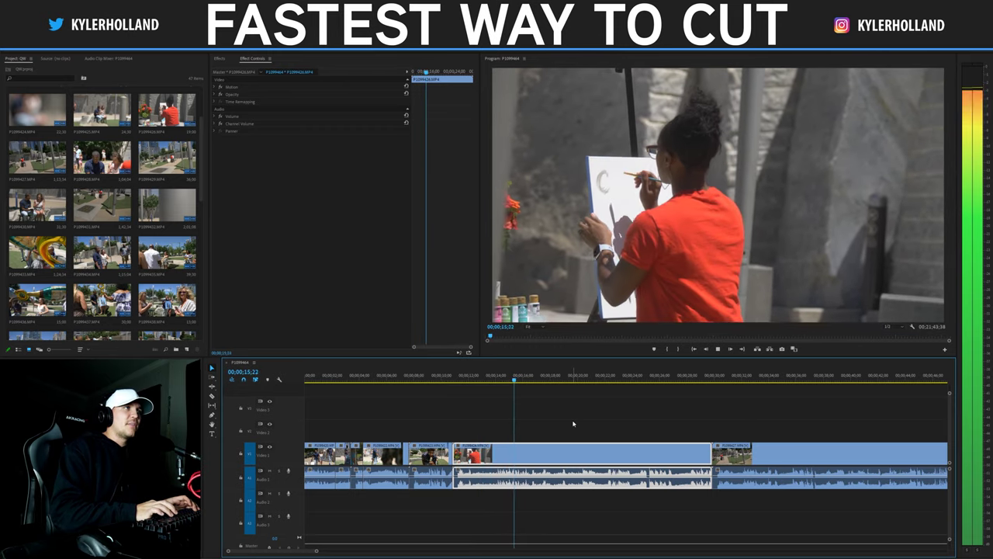
key("j")
key("j")
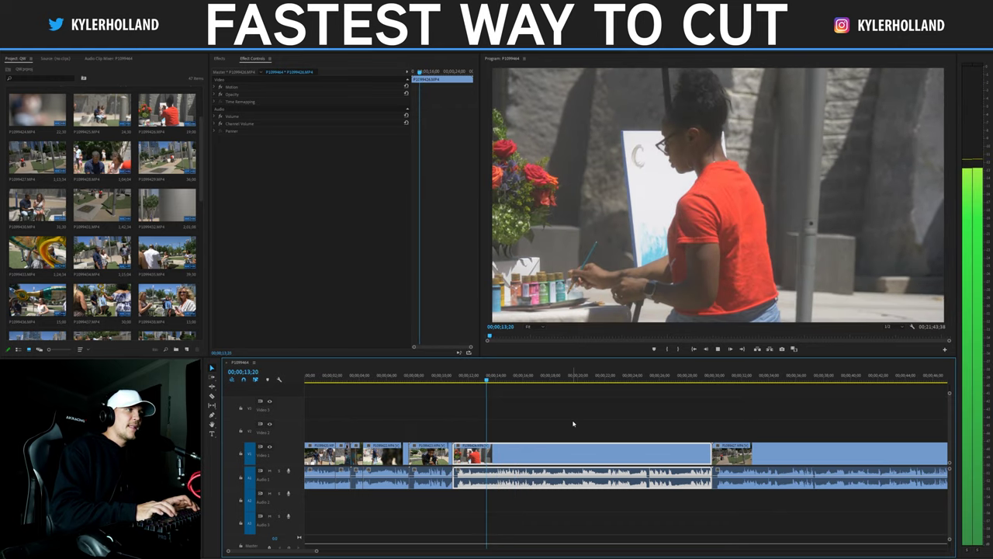
key("k")
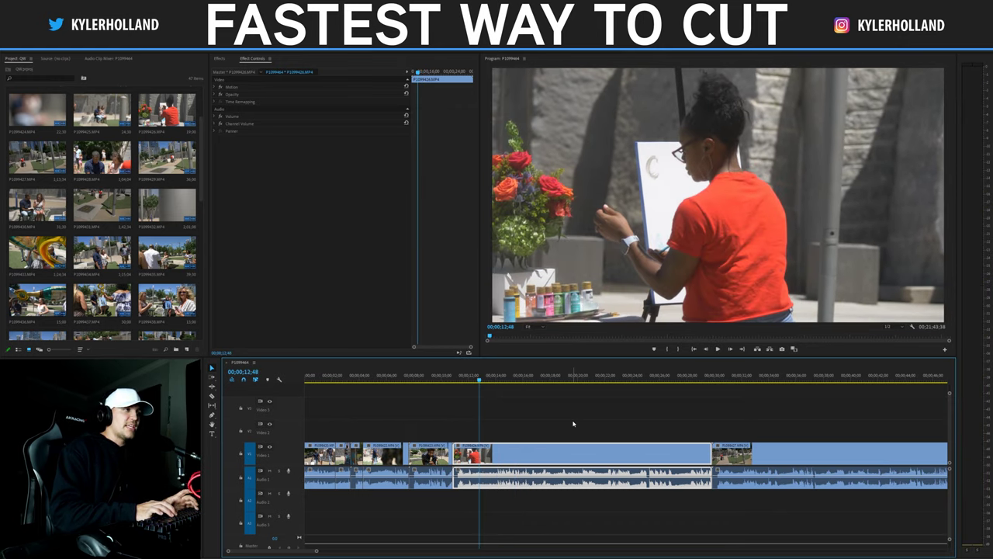
key("q")
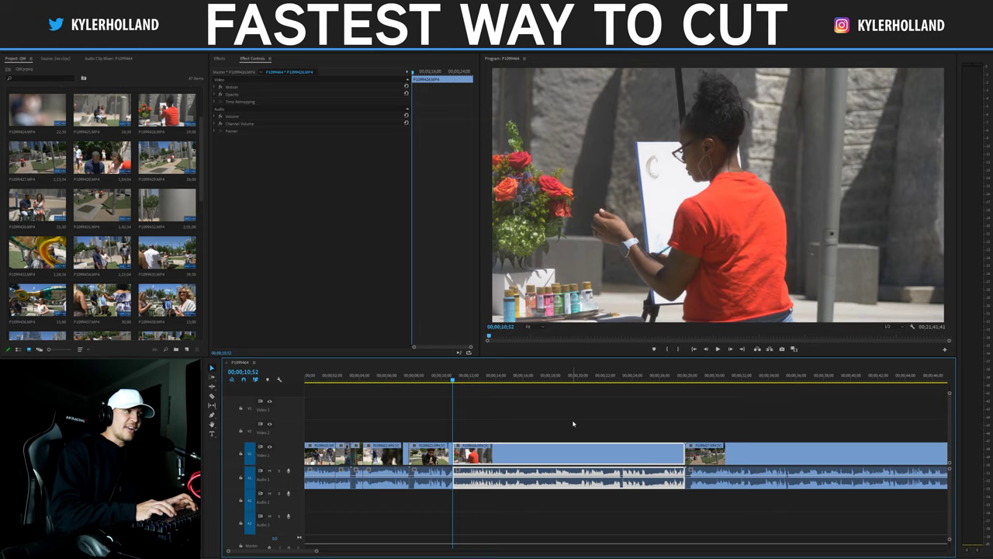
Play the painter clip forward from its new start and stop at 00;00;13;47
key("l")
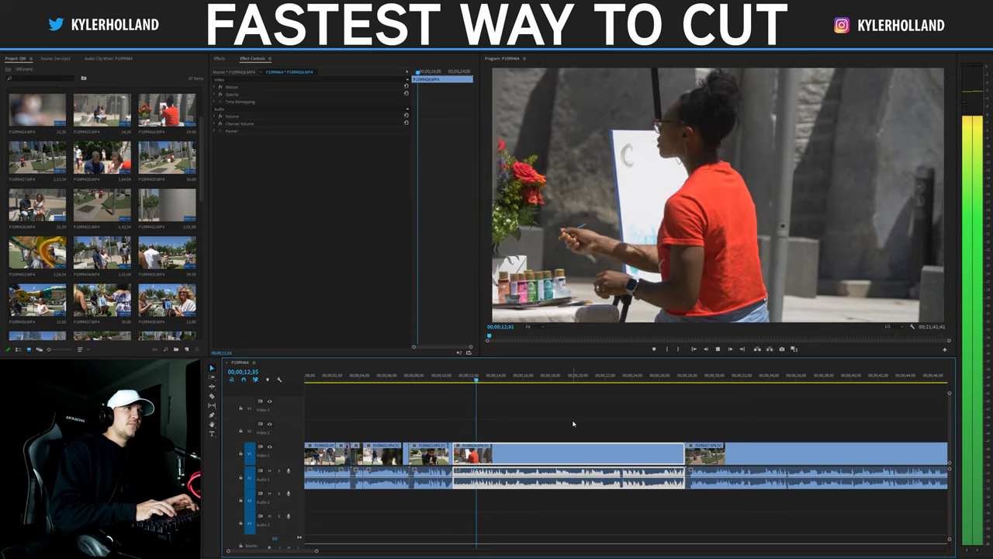
key("k")
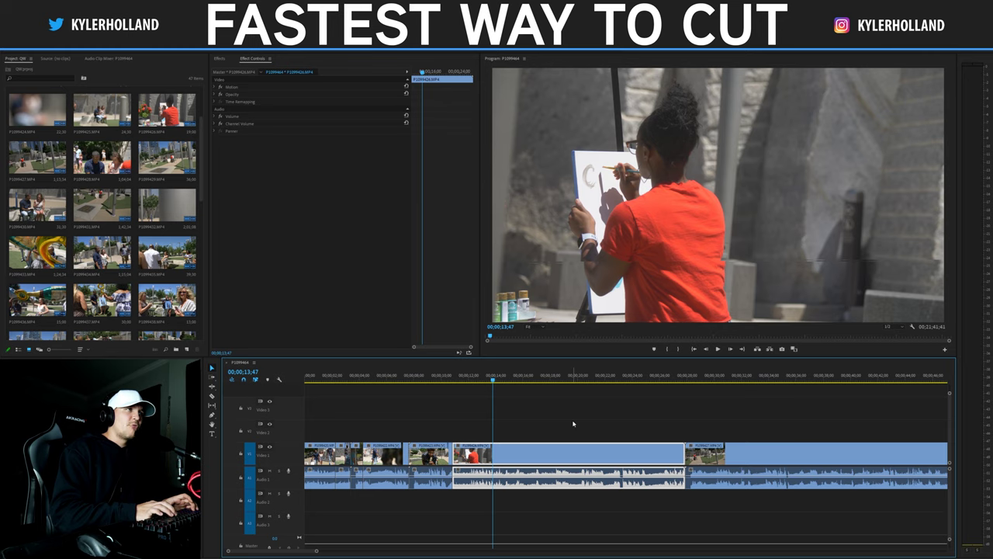